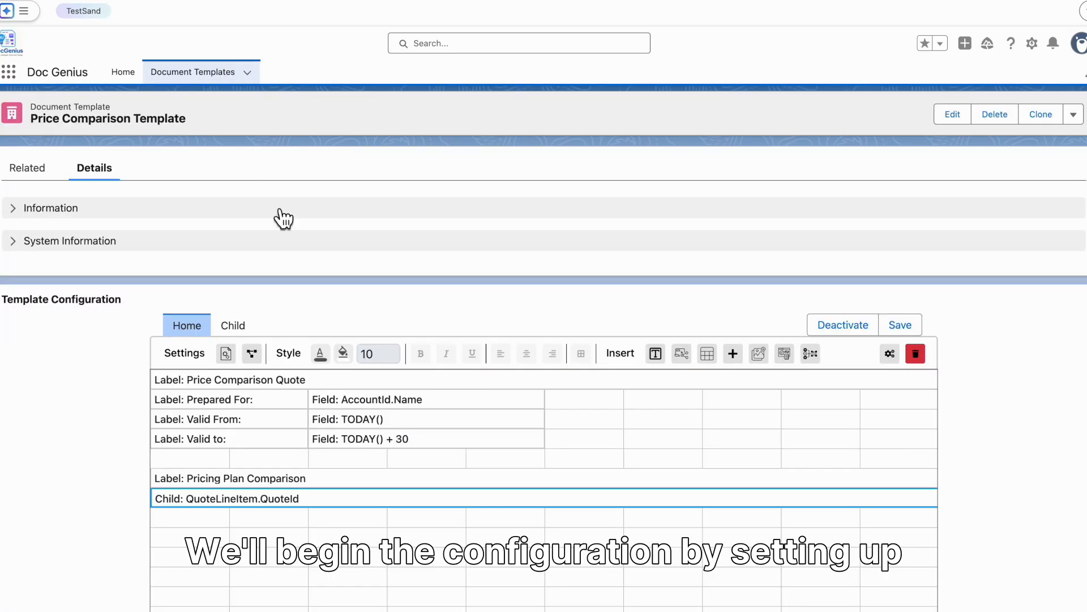
Open the configuration of the QuoteLineItem.QuoteId child element in the Price Comparison Template.
scroll(283, 226, "down", 3)
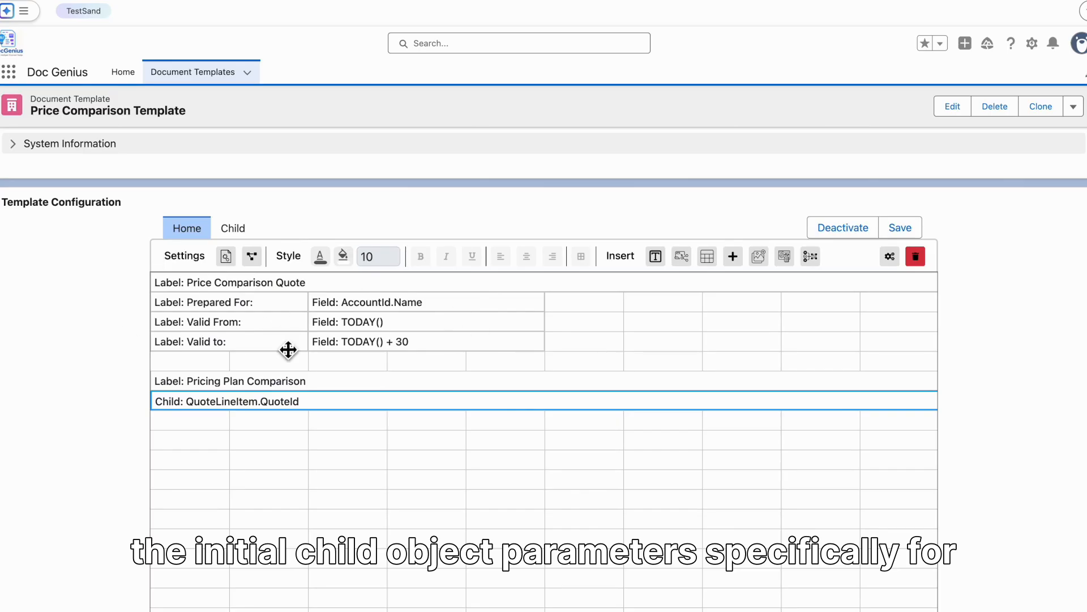
scroll(496, 337, "down", 2)
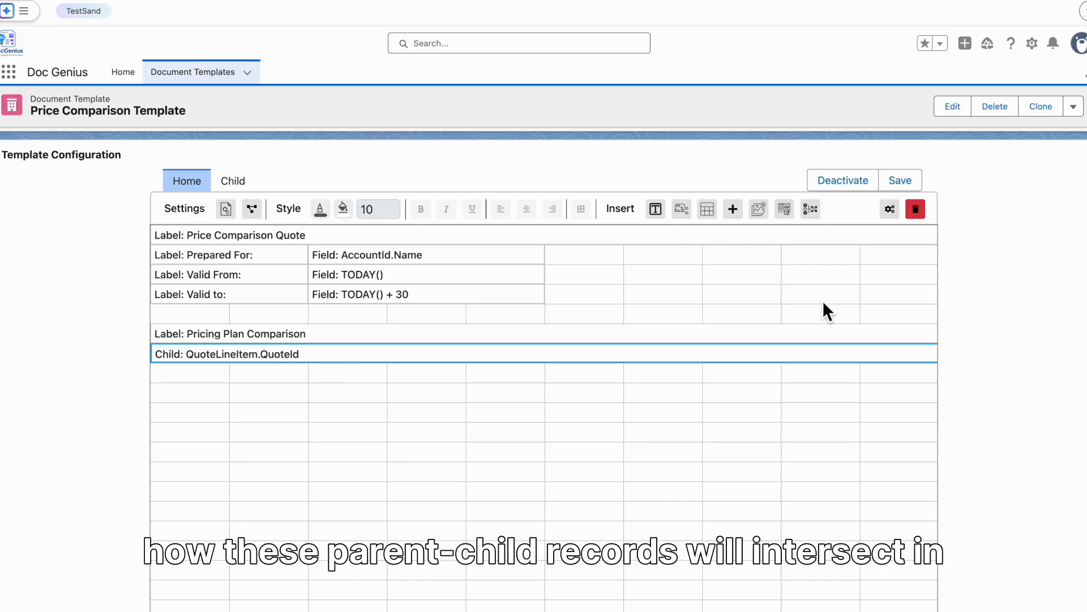
left_click(242, 182)
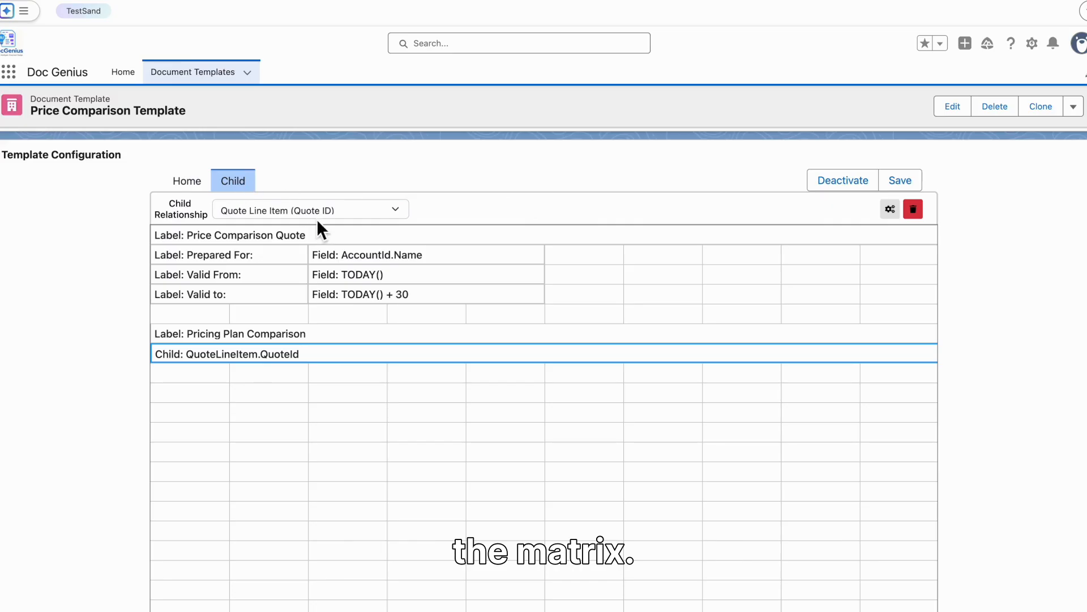
left_click(195, 188)
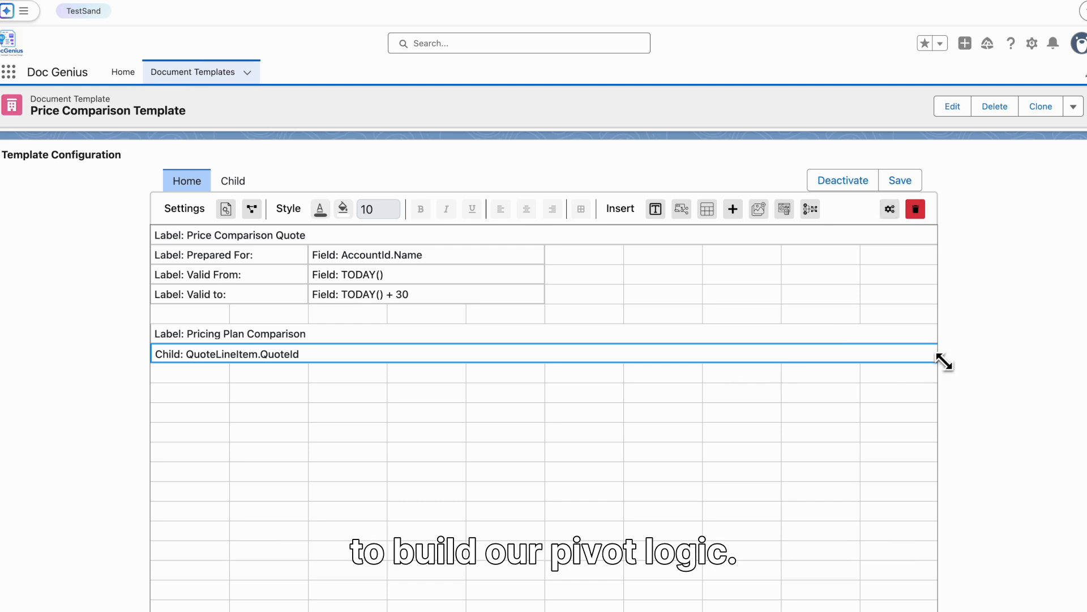
left_click(889, 209)
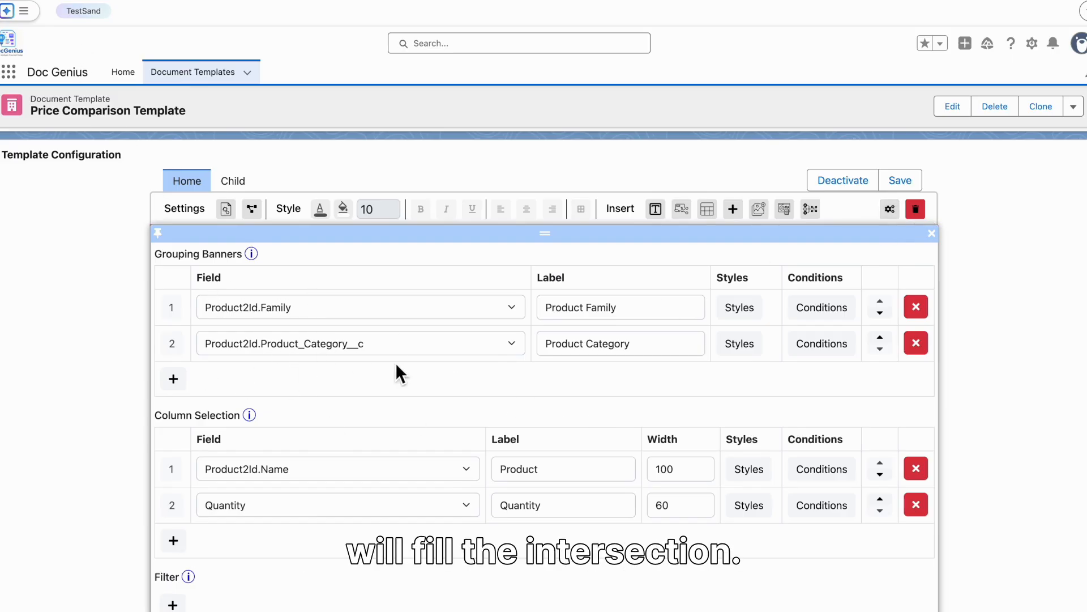
Set the Subscription child layout's Pivot Row Header to Product ID and its Pivot Column Header to Pricing Plan.
scroll(389, 358, "down", 1)
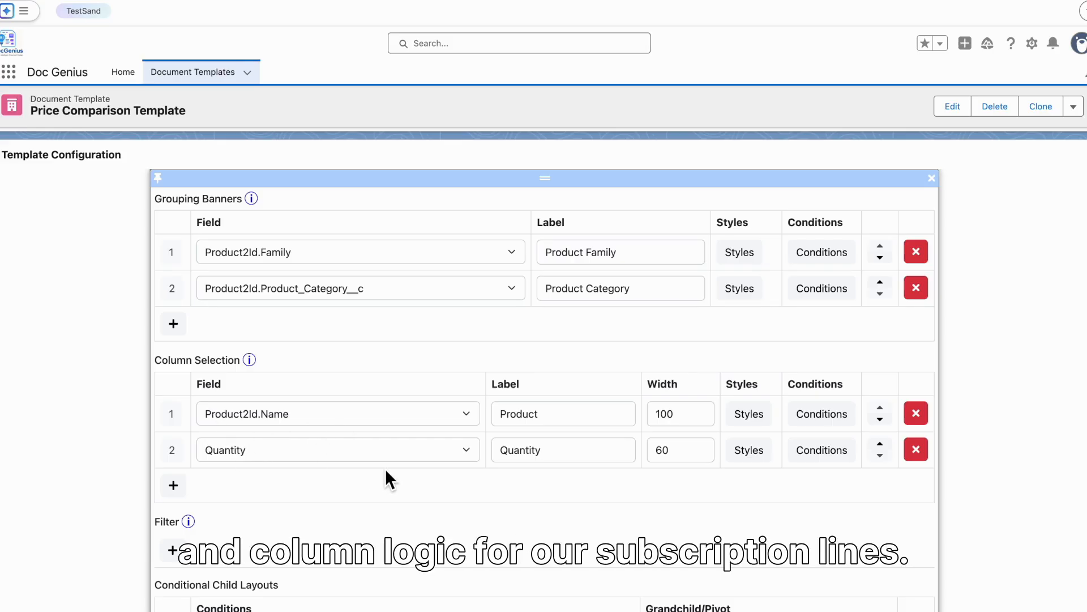
scroll(385, 468, "down", 6)
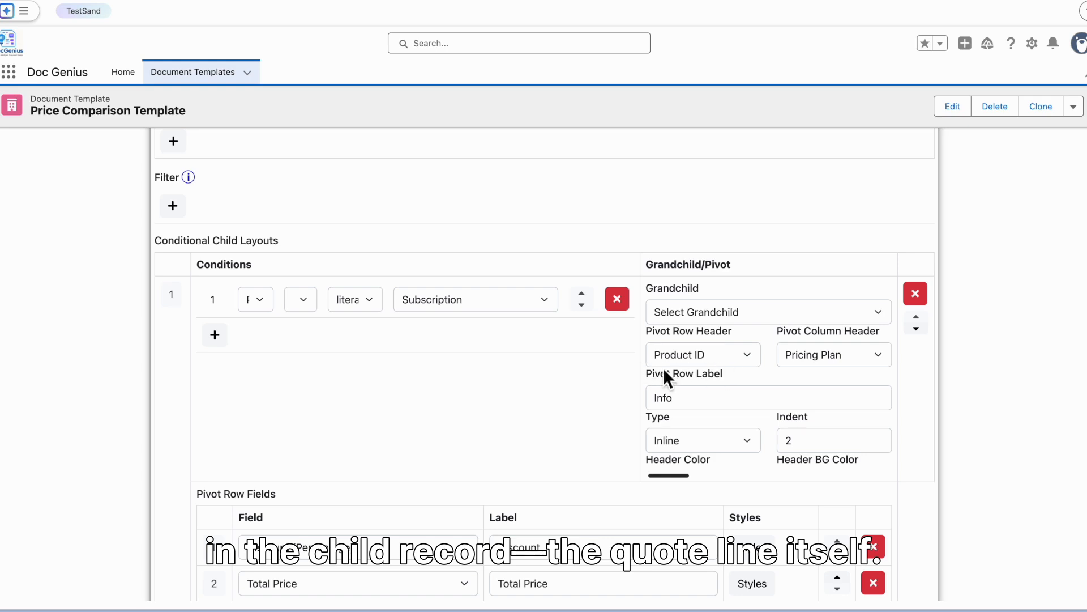
left_click(749, 355)
left_click(699, 49)
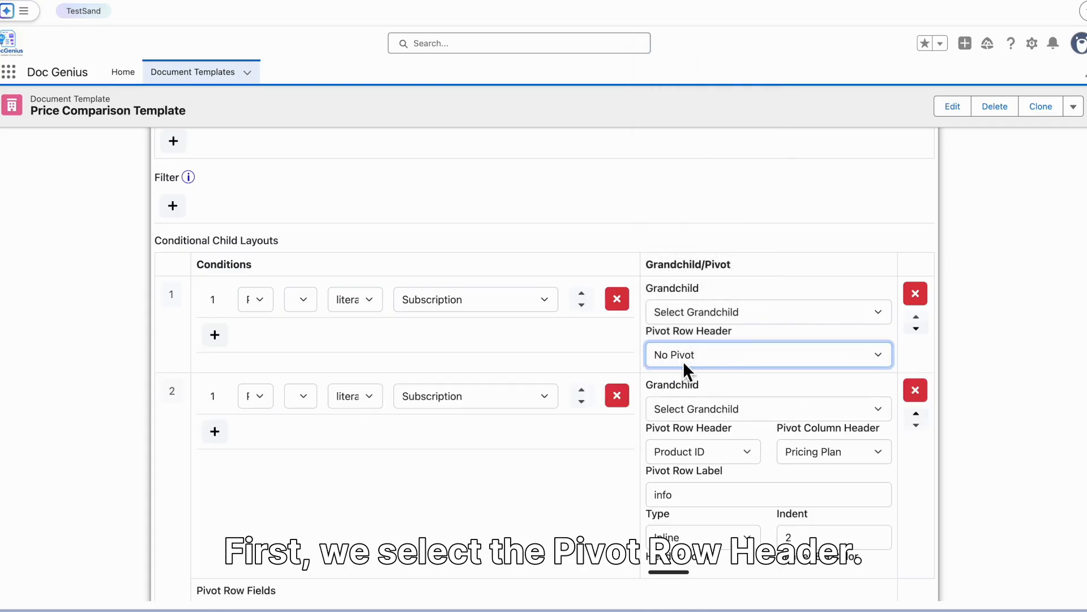
left_click(709, 354)
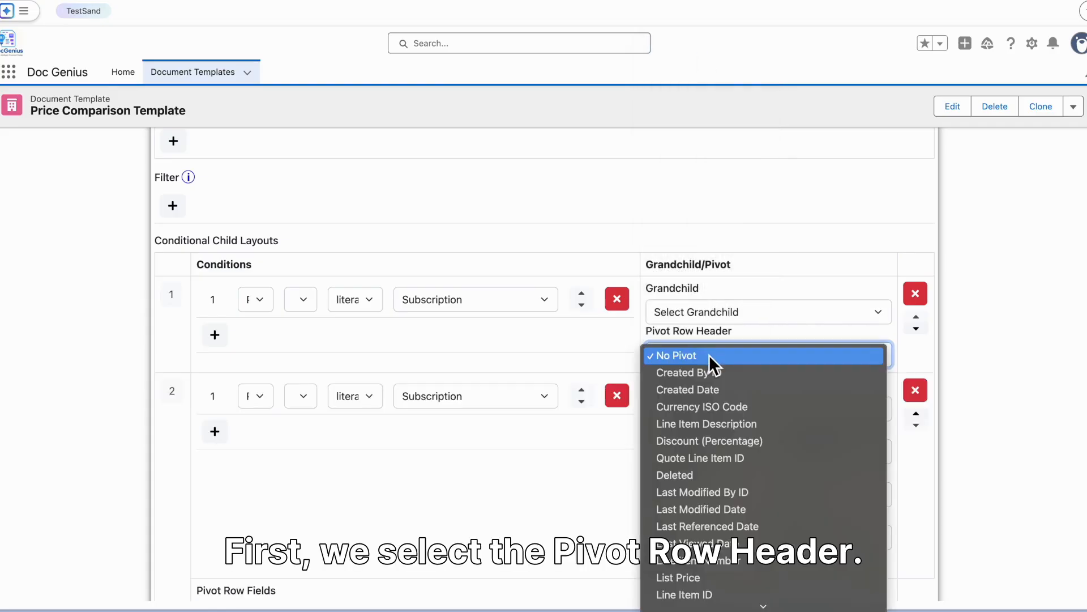
scroll(698, 480, "down", 5)
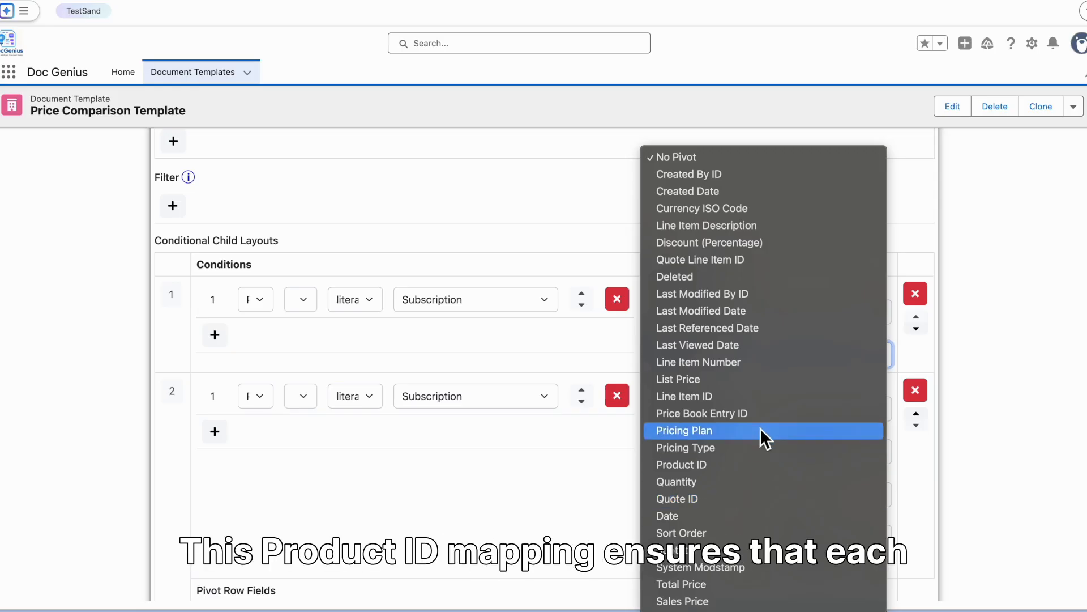
left_click(726, 463)
left_click(832, 361)
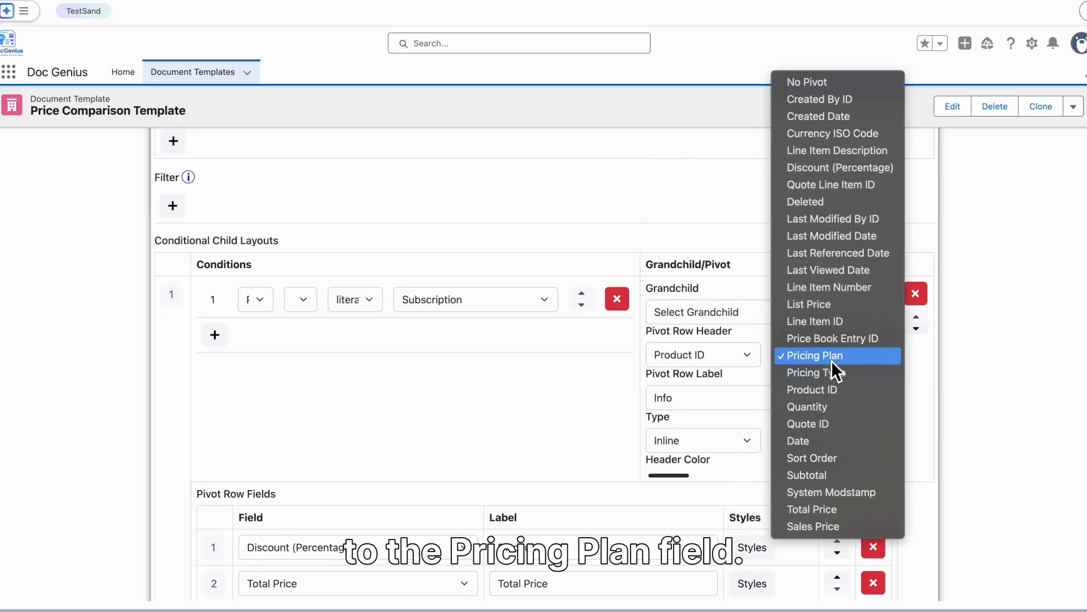
left_click(832, 361)
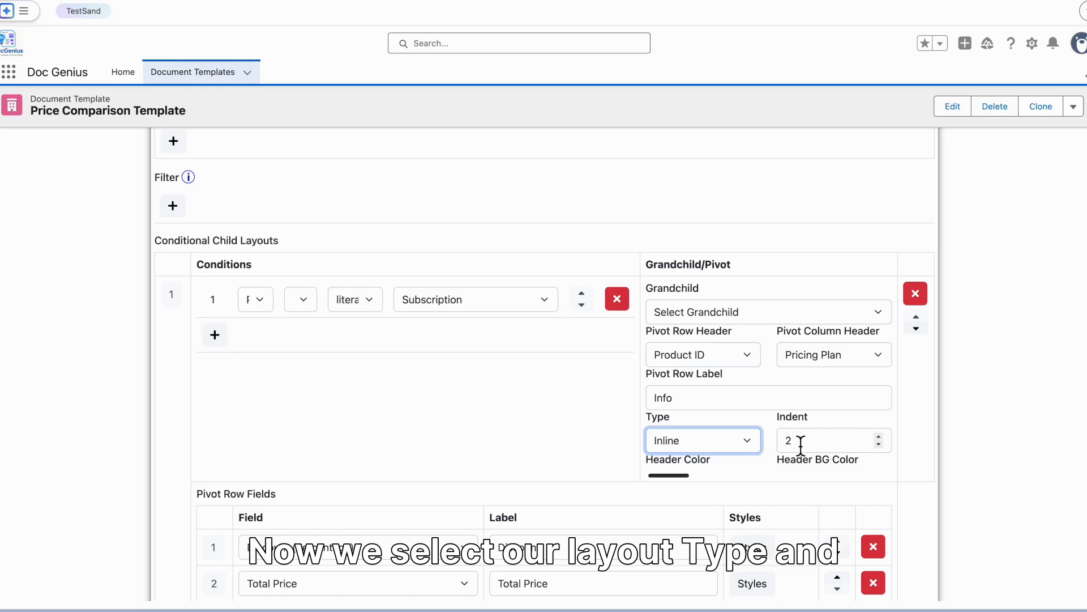
Add a second conditional child layout with Pricing Tier (Quote Line Item) as its grandchild.
scroll(800, 440, "up", 5)
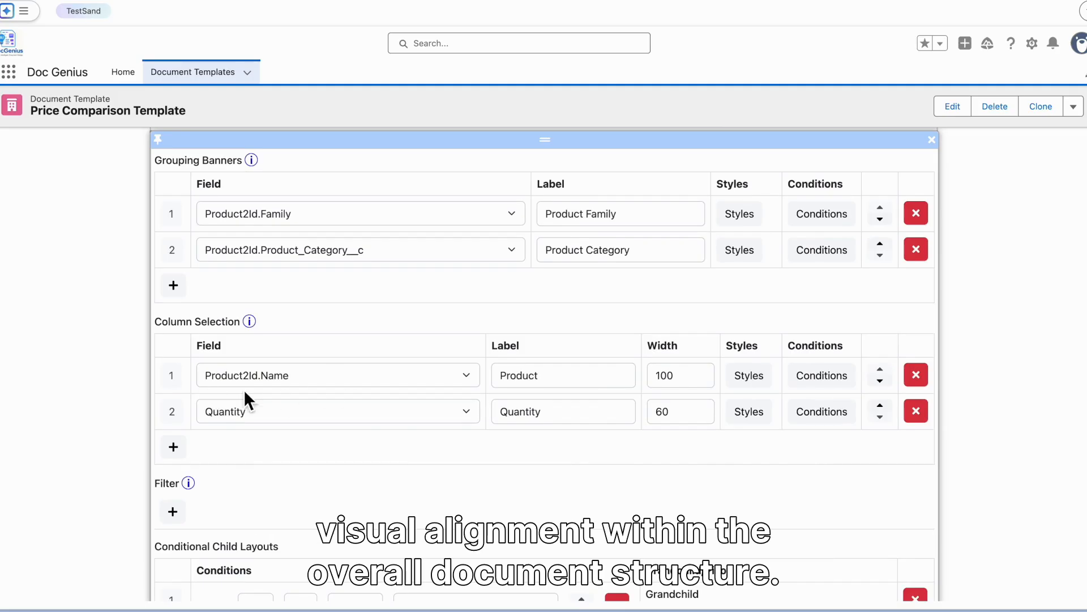
scroll(406, 436, "down", 7)
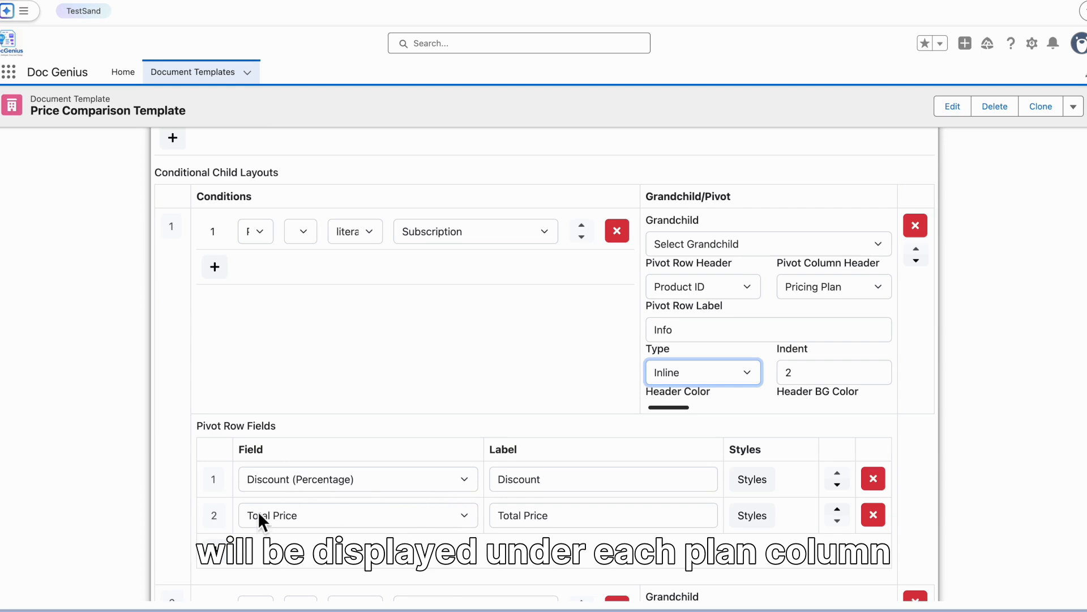
scroll(554, 517, "down", 1)
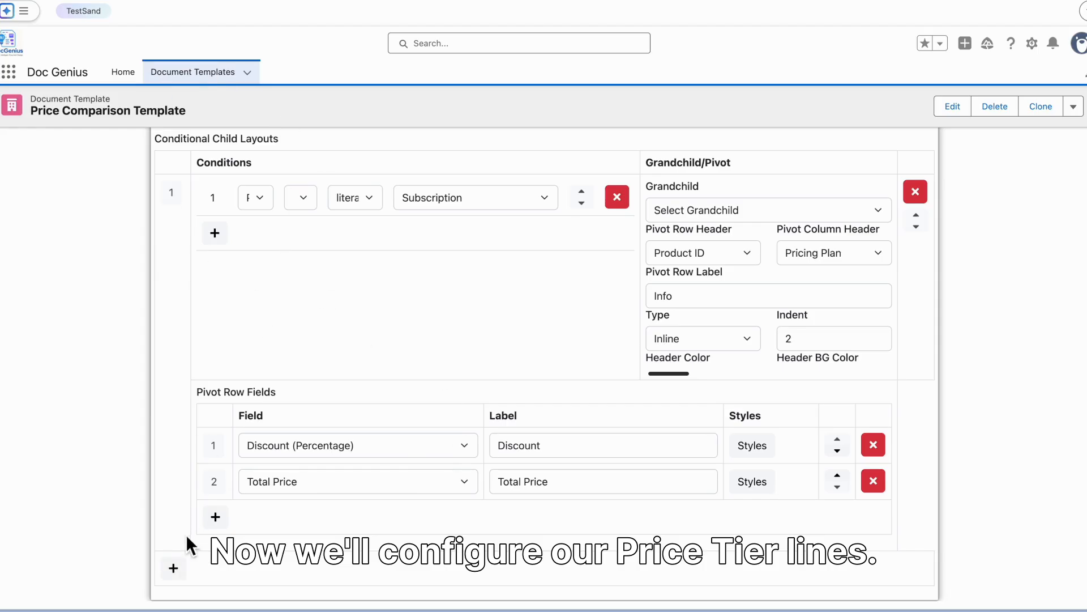
left_click(177, 568)
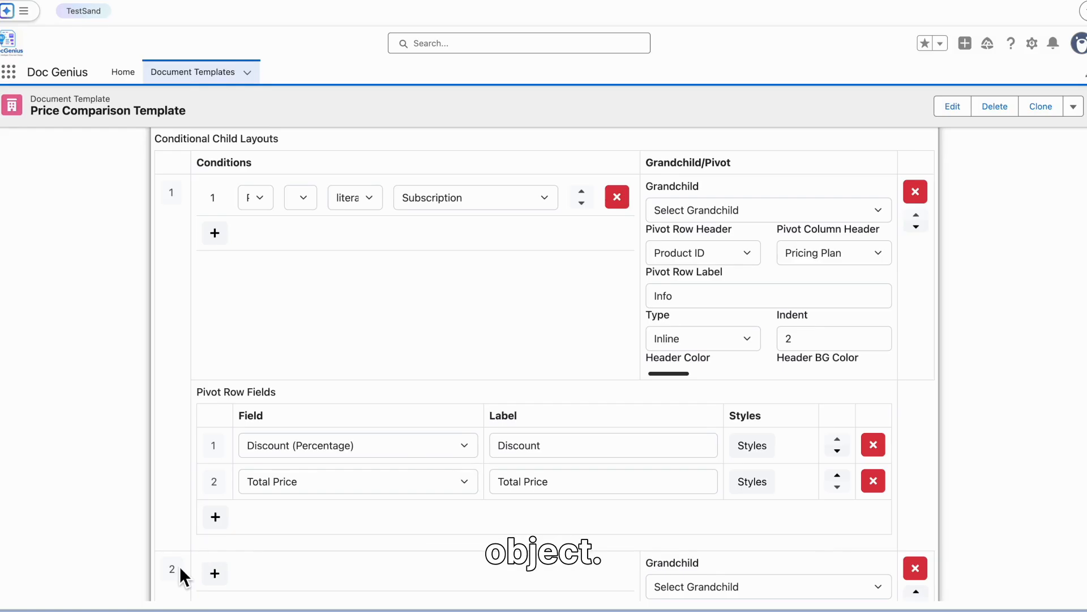
scroll(274, 548, "down", 2)
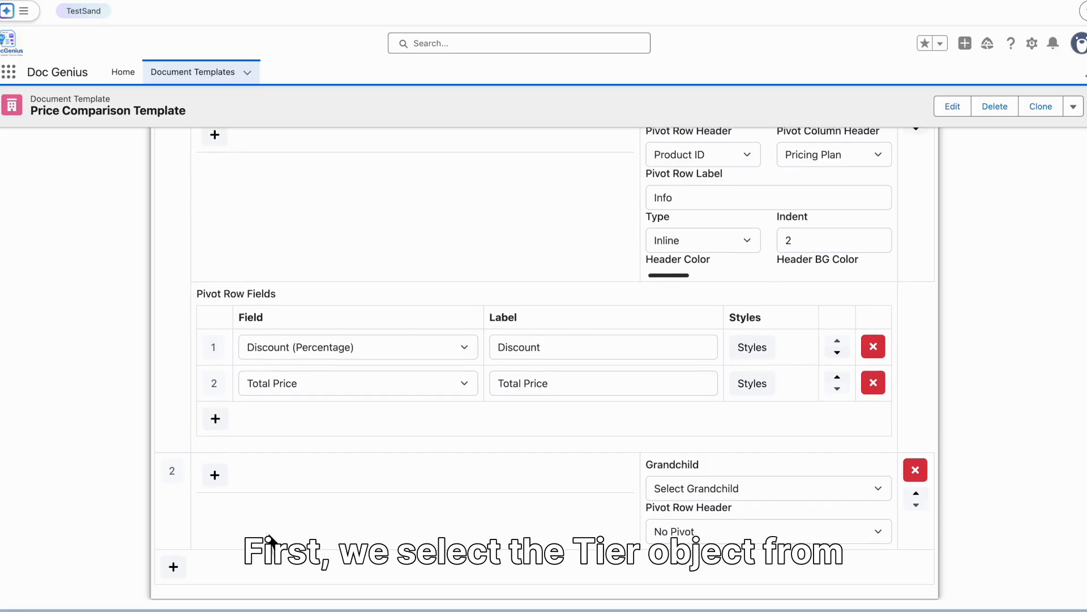
left_click(710, 495)
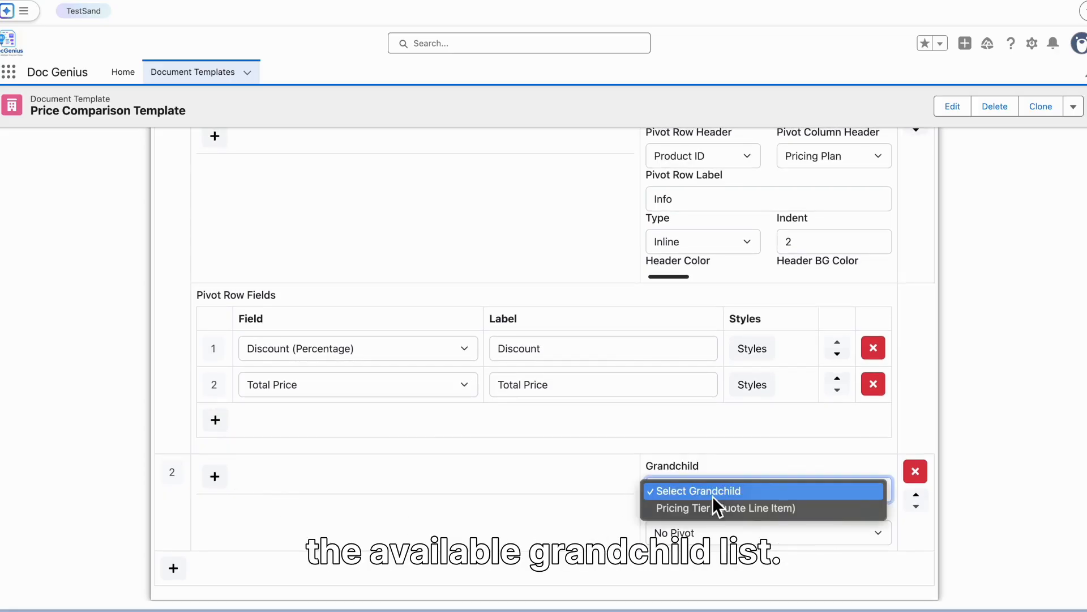
left_click(759, 513)
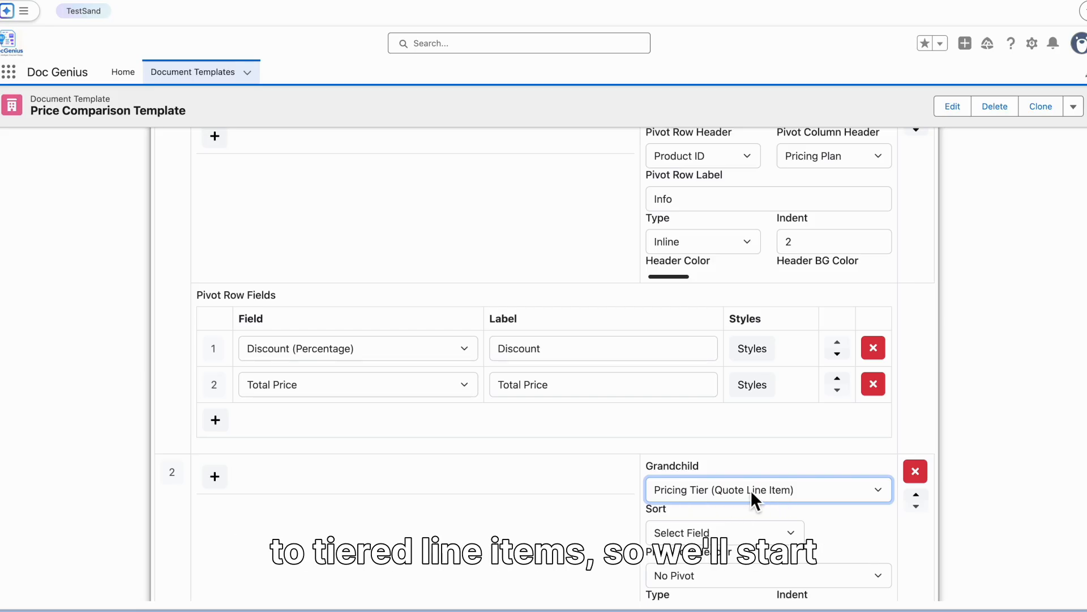
Add a condition with the literal value Tier to the second layout and sort its grandchild records by From, ascending.
scroll(751, 491, "down", 3)
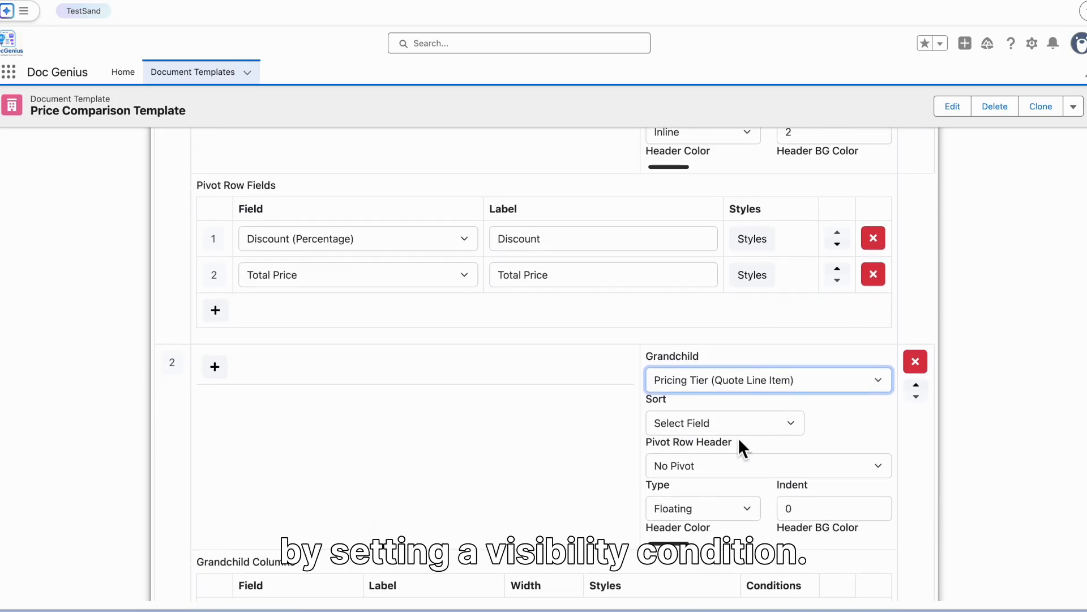
left_click(223, 378)
left_click(256, 368)
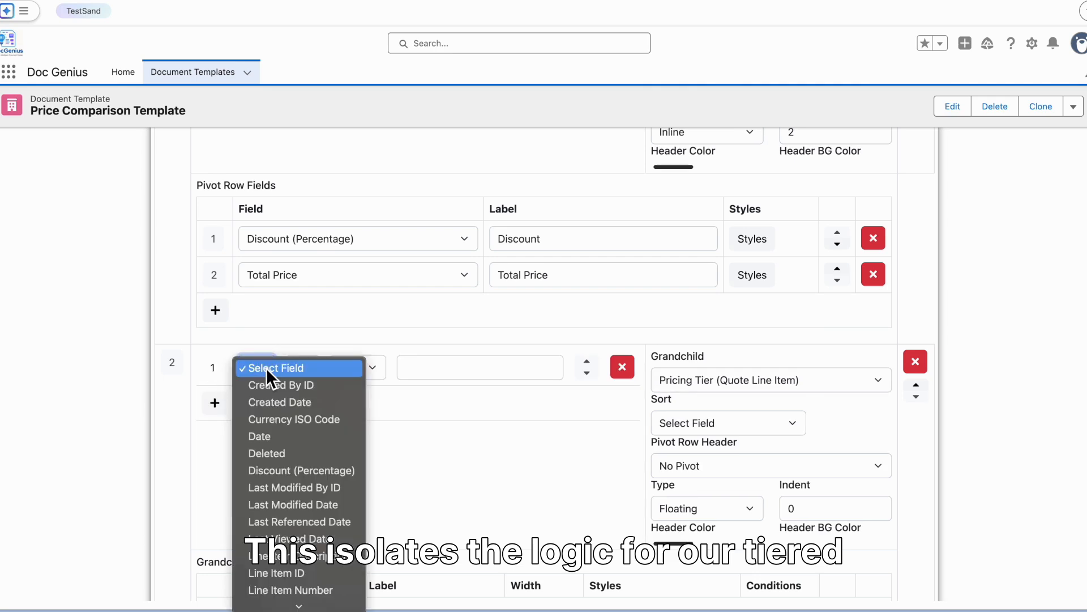
left_click(790, 423)
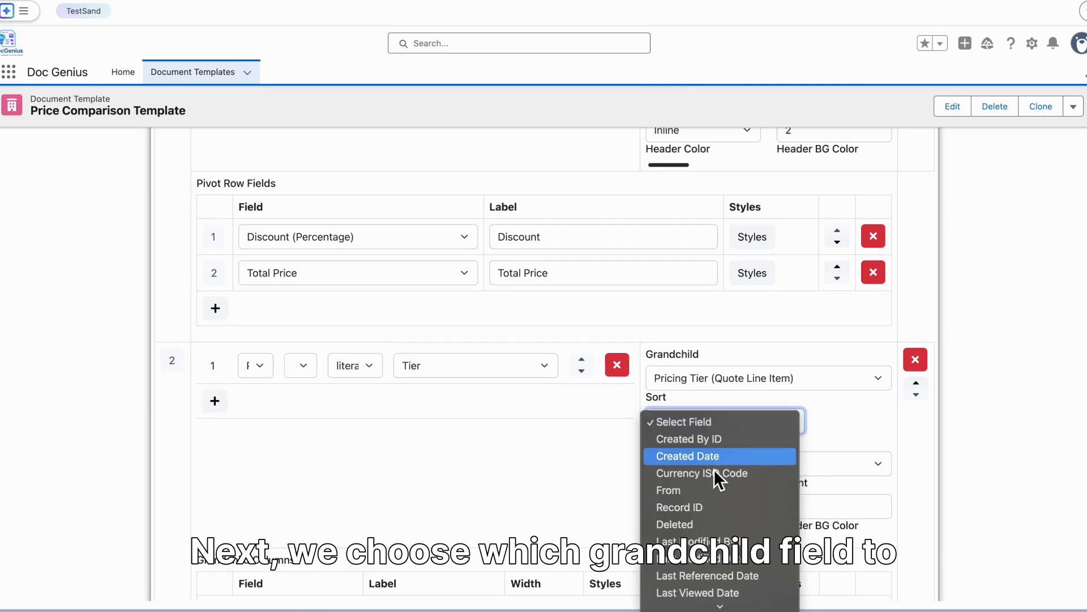
left_click(697, 491)
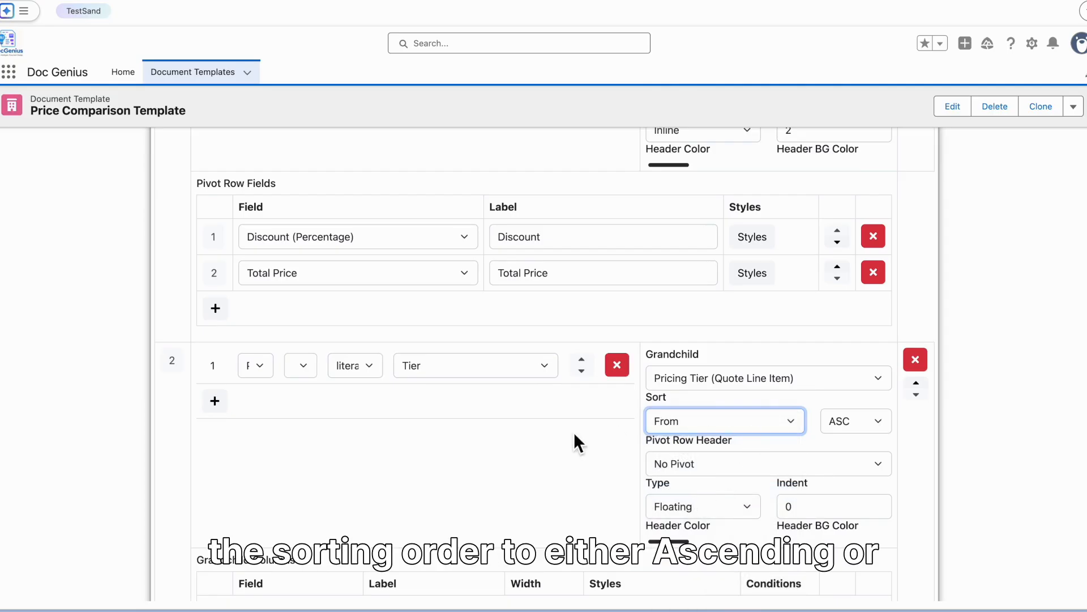
Set the Tier layout's Pivot Row Header to Product ID and its Pivot Column Header to Pricing Plan.
scroll(691, 399, "down", 1)
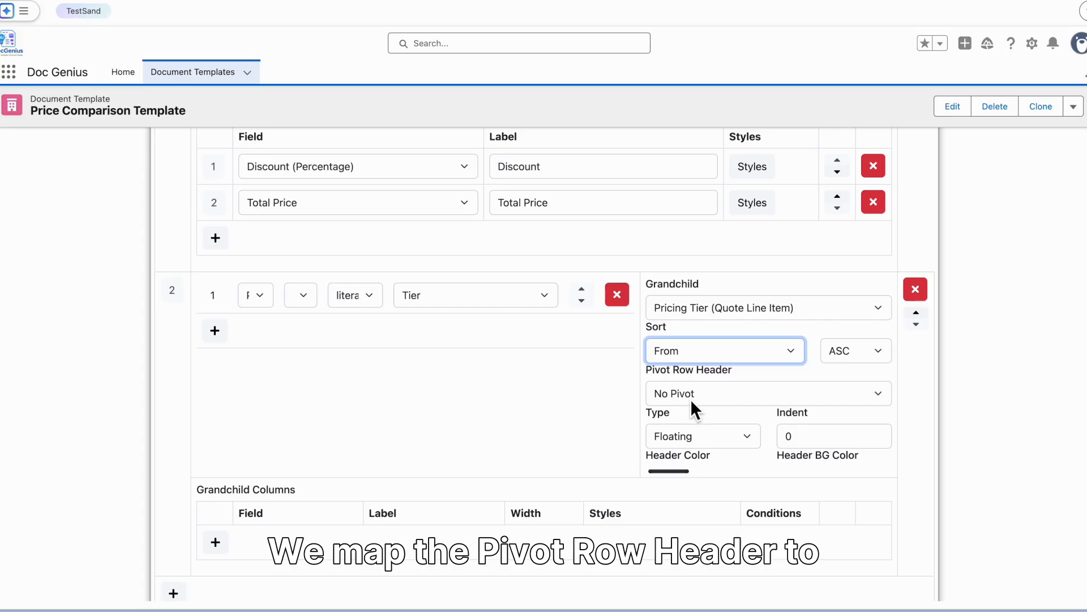
left_click(689, 396)
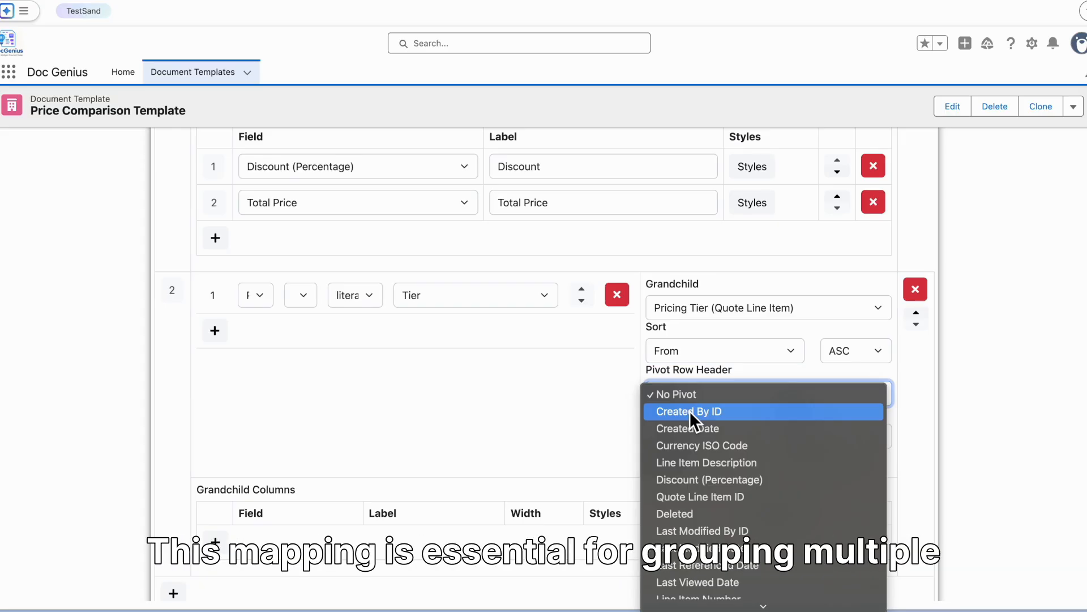
scroll(703, 497, "down", 4)
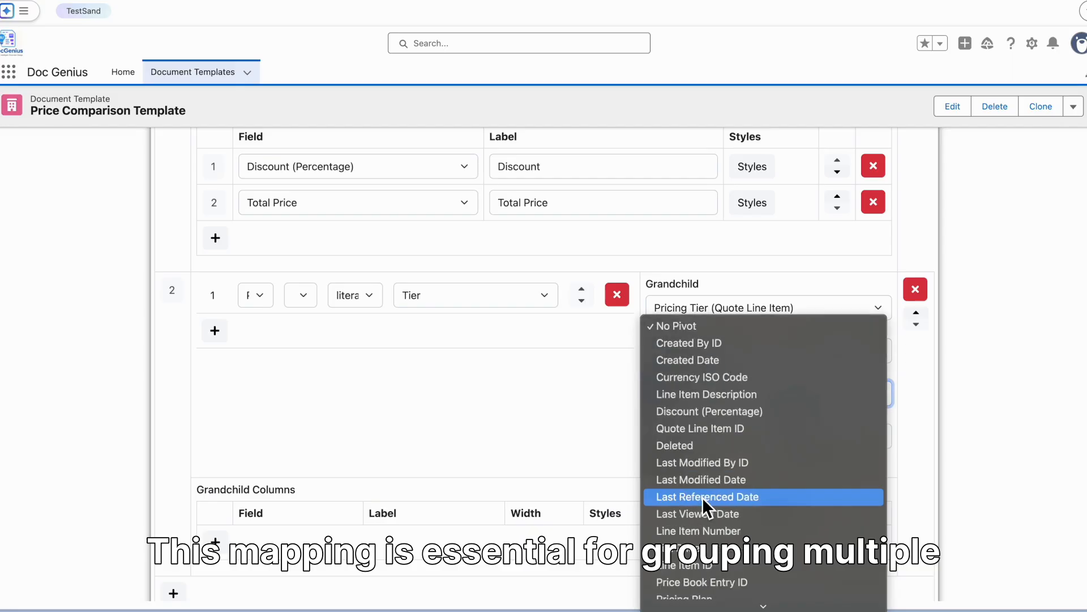
scroll(703, 497, "down", 3)
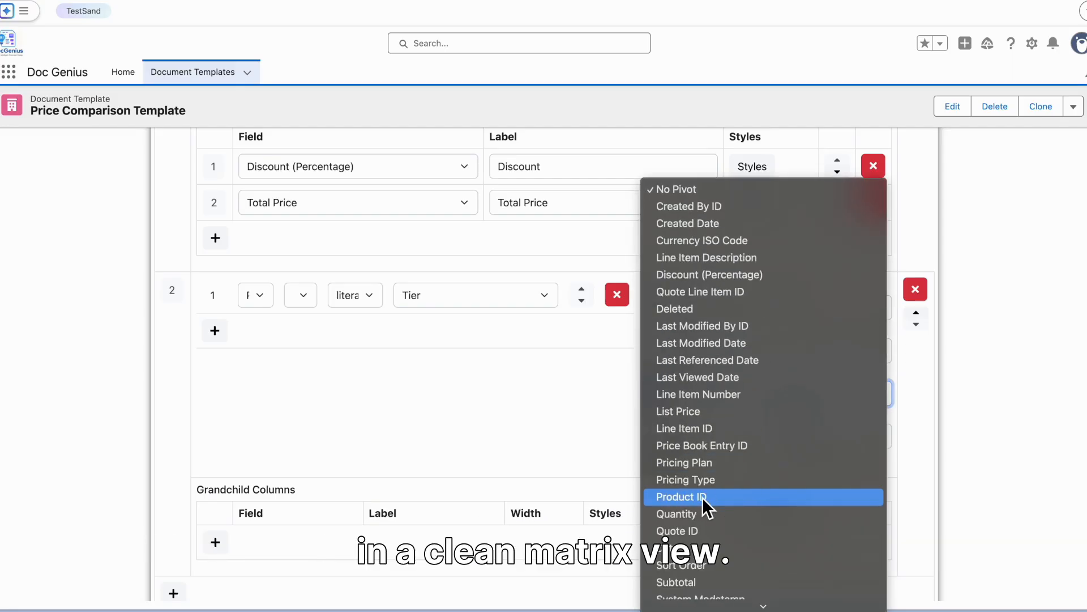
left_click(702, 497)
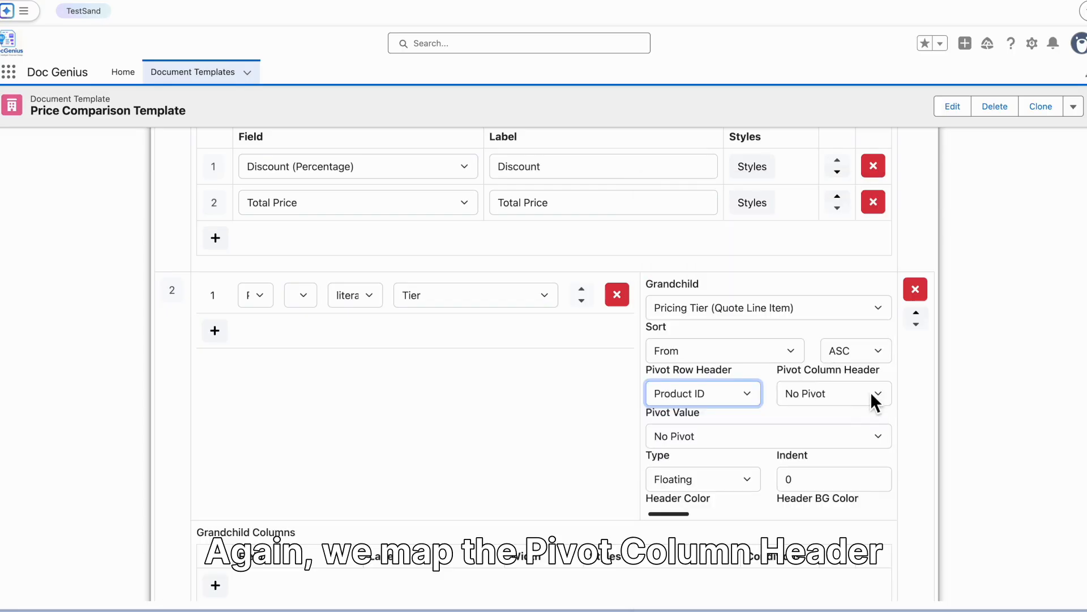
left_click(871, 392)
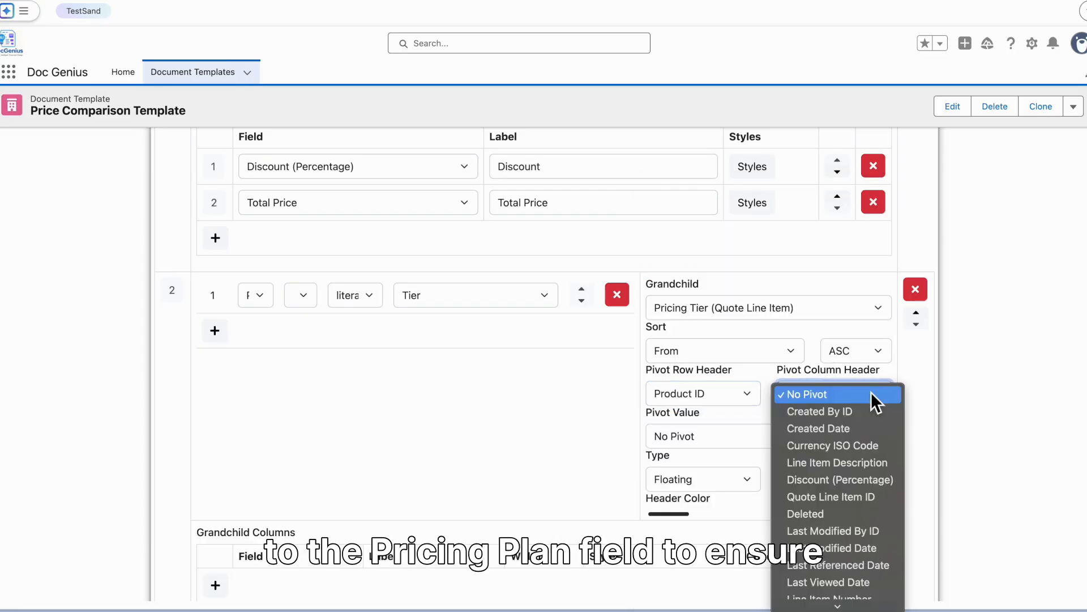
scroll(857, 495, "down", 4)
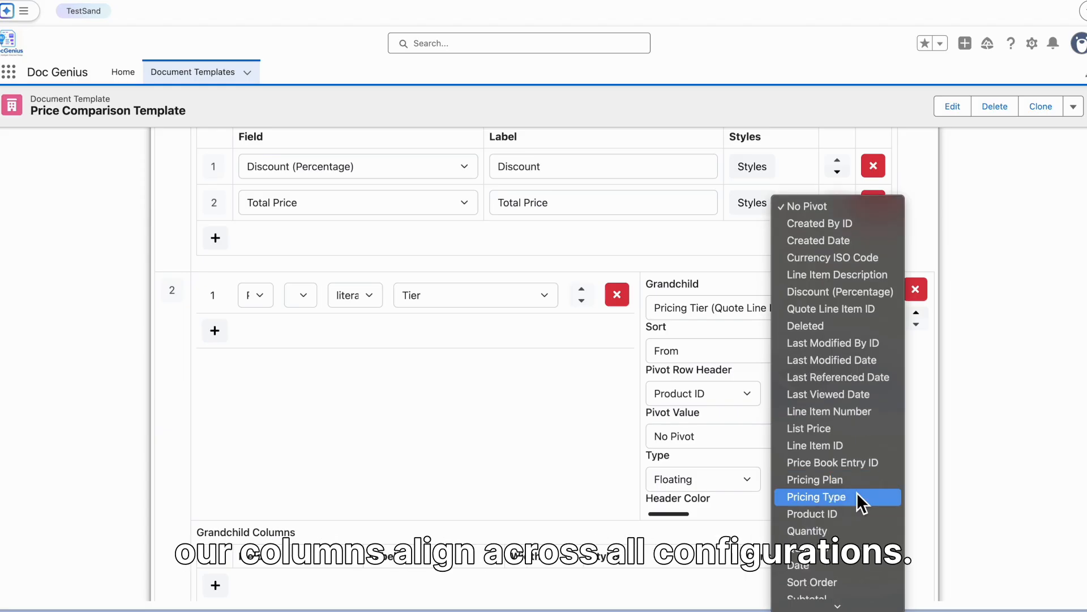
left_click(848, 480)
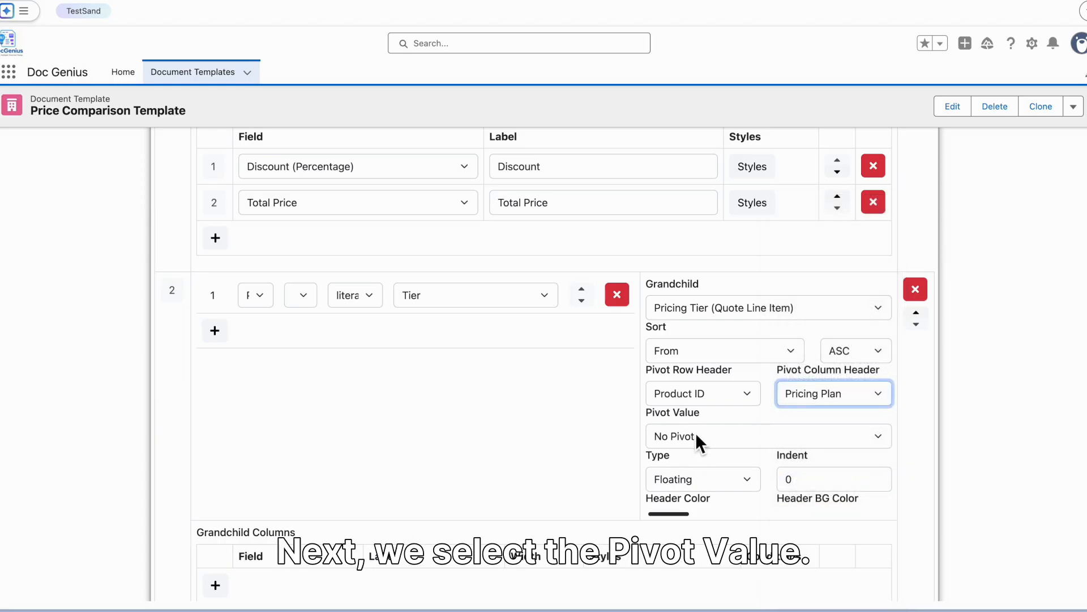
Set the Tier layout's Pivot Value to Price, with type Inline and indent 2.
left_click(702, 436)
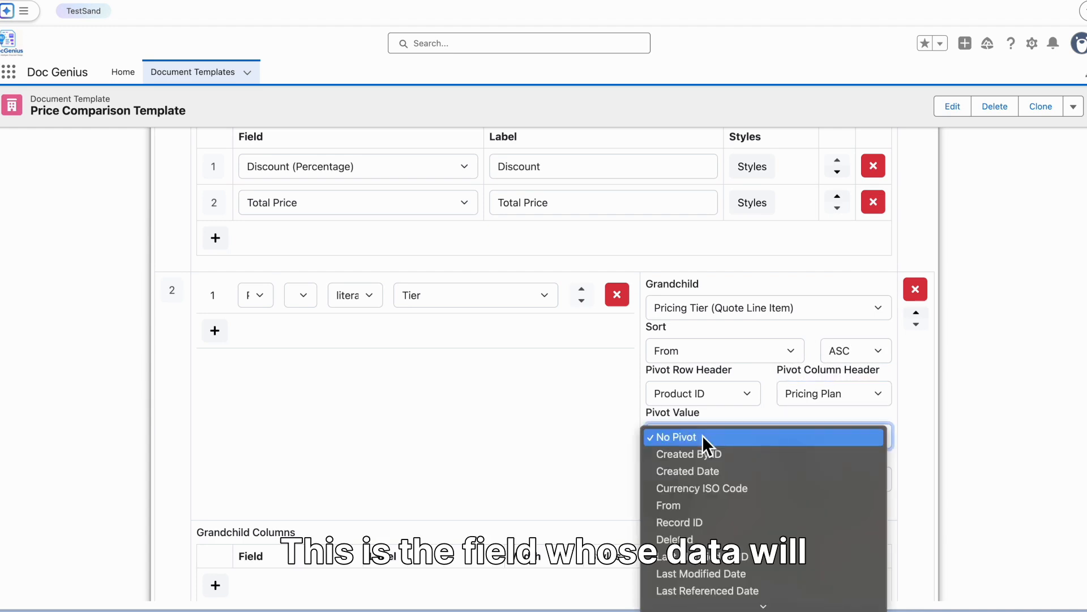
scroll(733, 488, "down", 3)
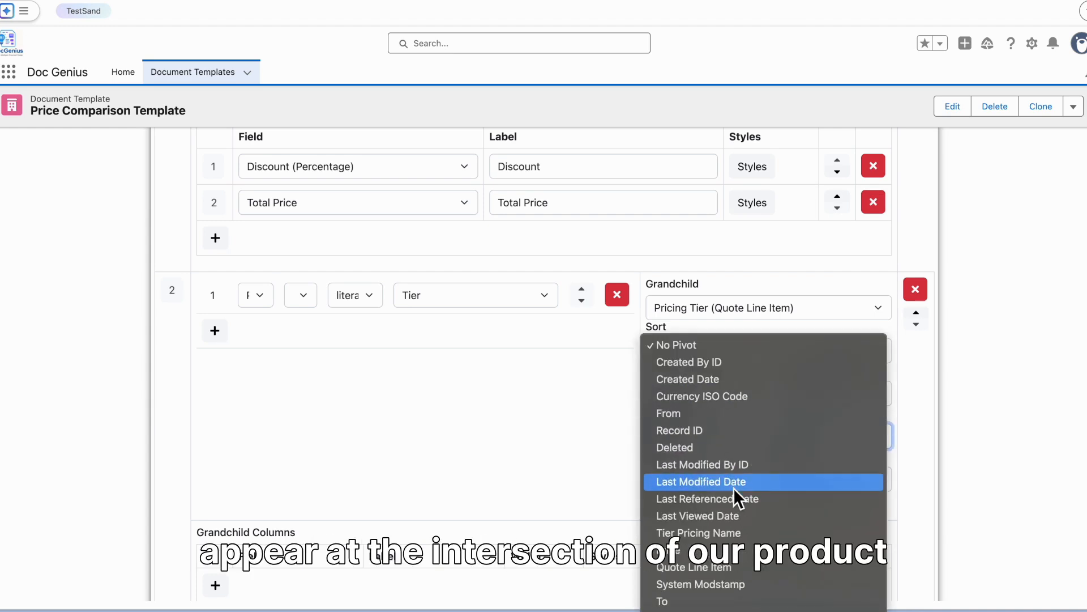
left_click(676, 553)
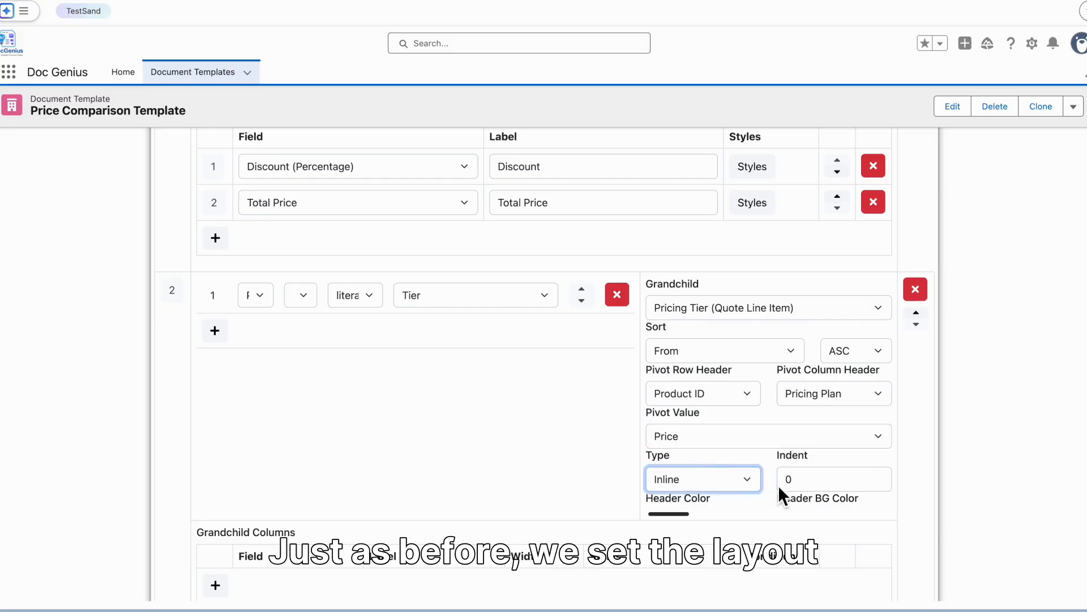
left_click(793, 486)
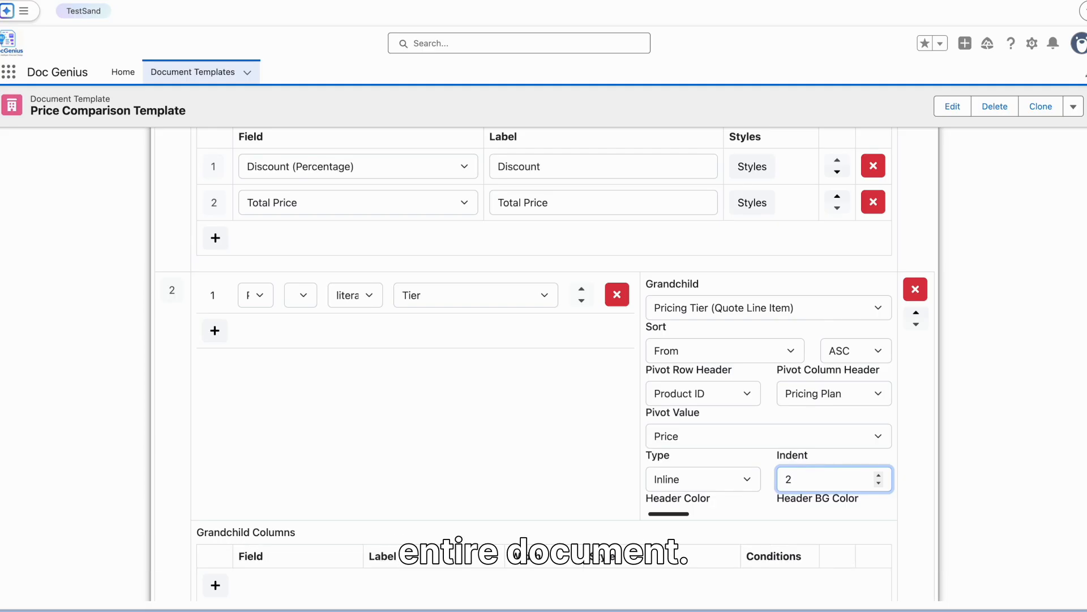
Add a grandchild column to the Tier layout for the From field and set its width to 75.
scroll(347, 502, "down", 1)
left_click(220, 518)
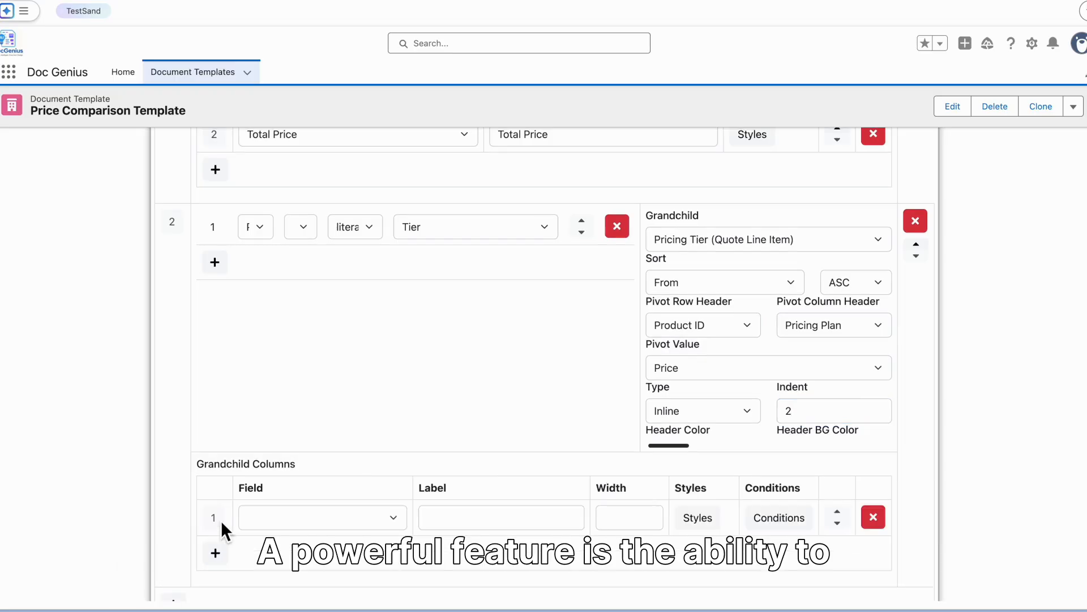
left_click(385, 519)
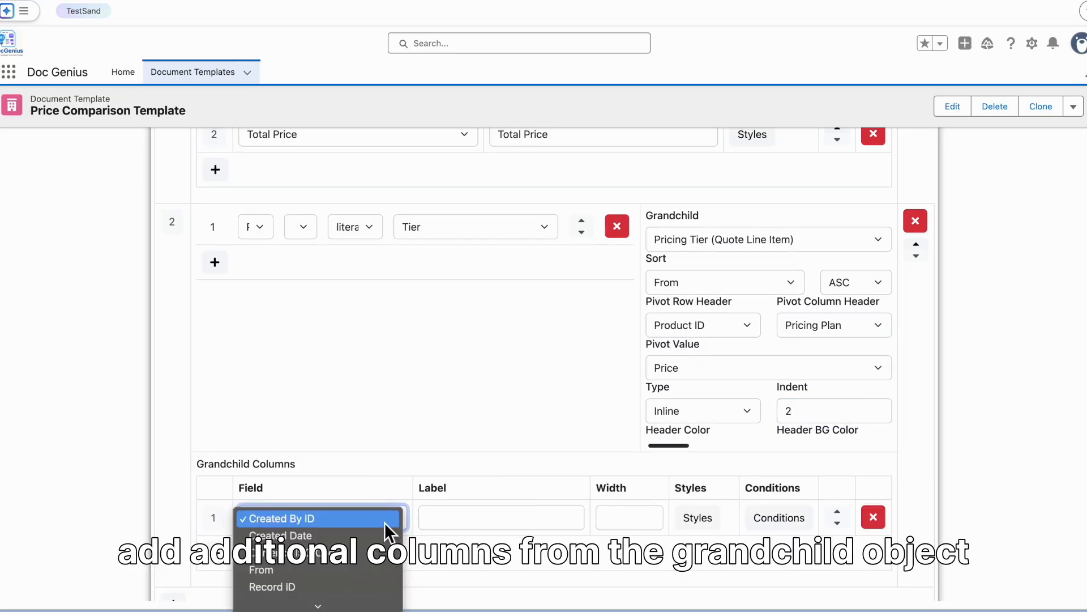
left_click(324, 572)
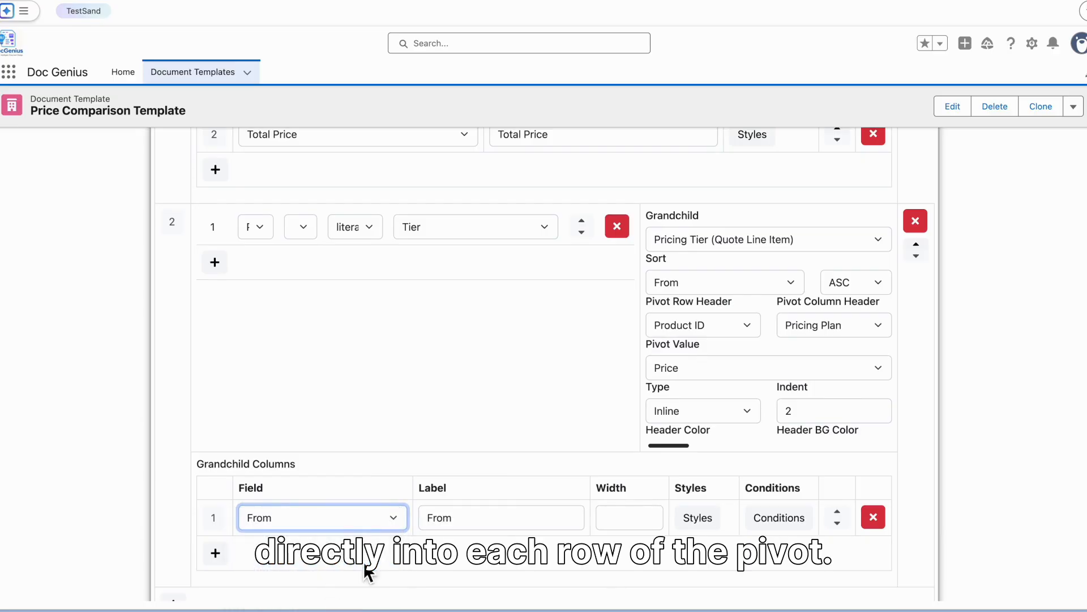
left_click(631, 521)
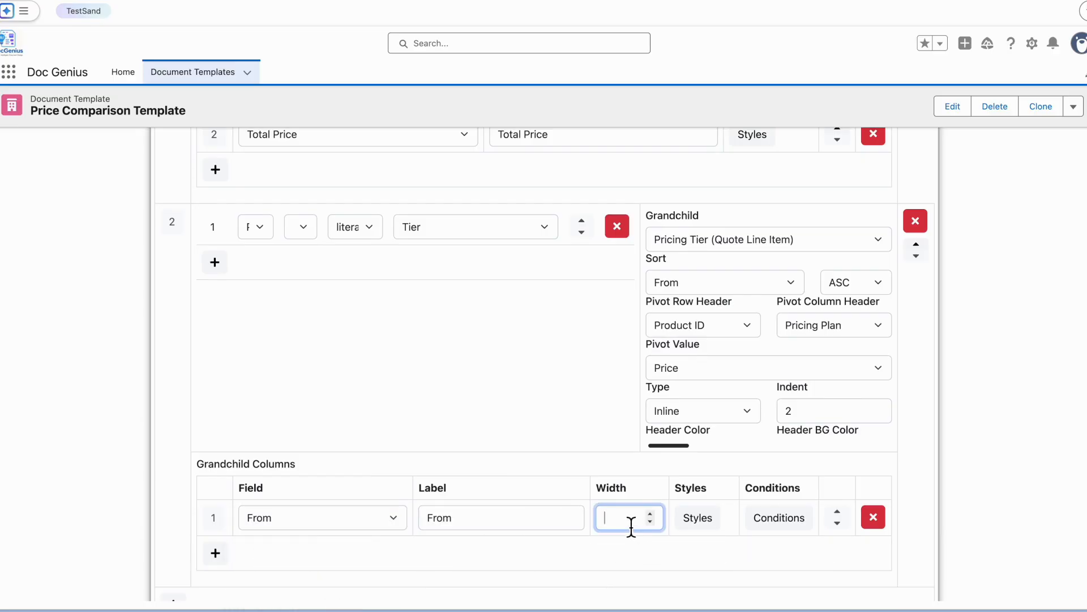
type("75")
Set the From column's header background color with red and green values of 235 in its styles.
left_click(697, 518)
scroll(277, 530, "down", 1)
left_click(274, 519)
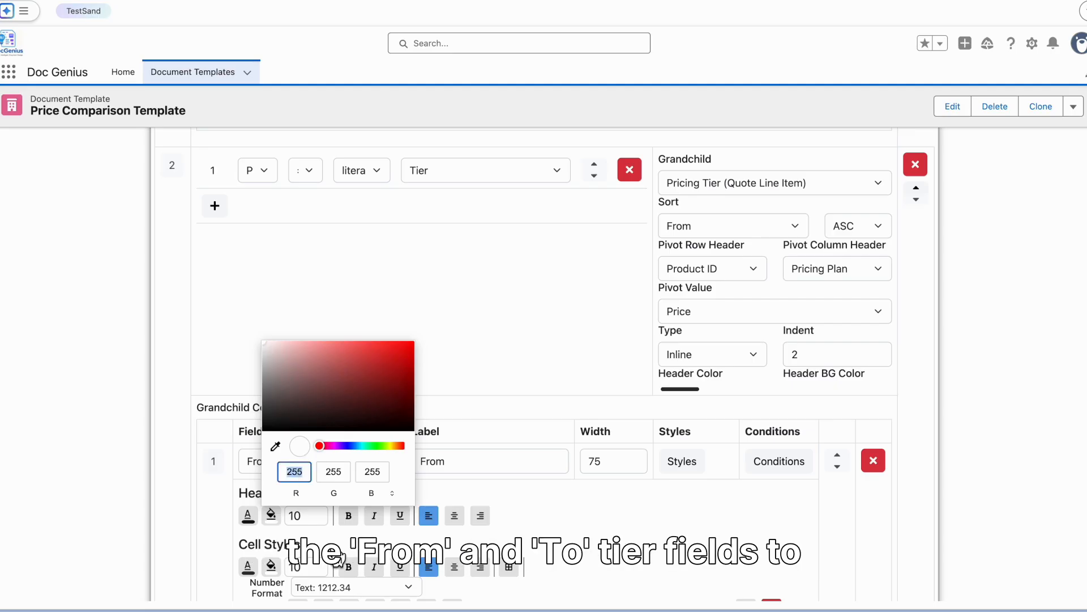
type("235")
left_click(341, 471)
type("235")
left_click(373, 472)
left_click(688, 379)
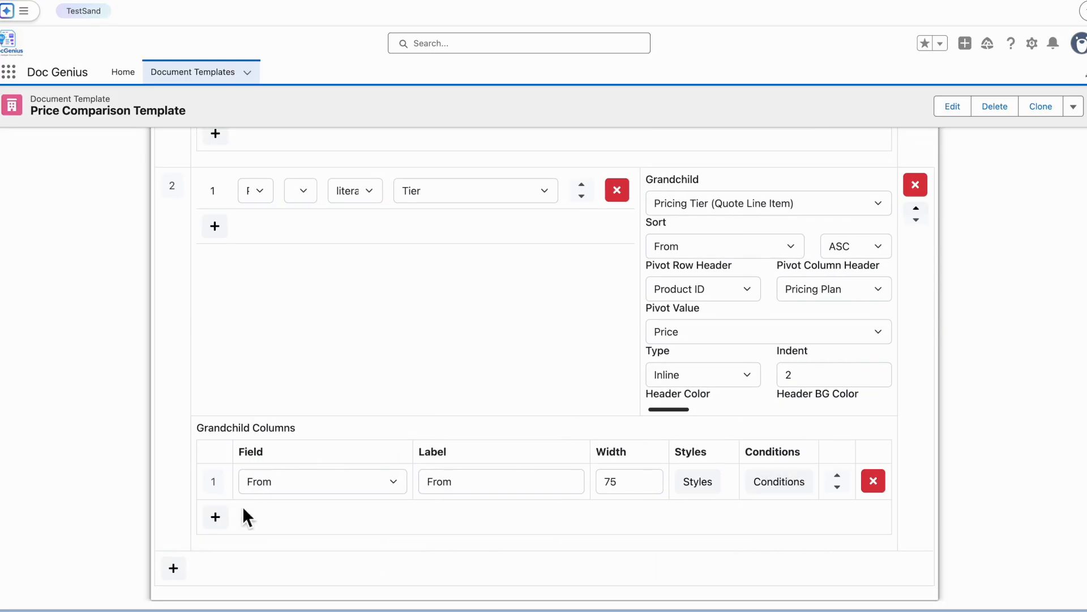
Add a second grandchild column to the Tier layout and look through its available fields.
left_click(219, 517)
left_click(311, 518)
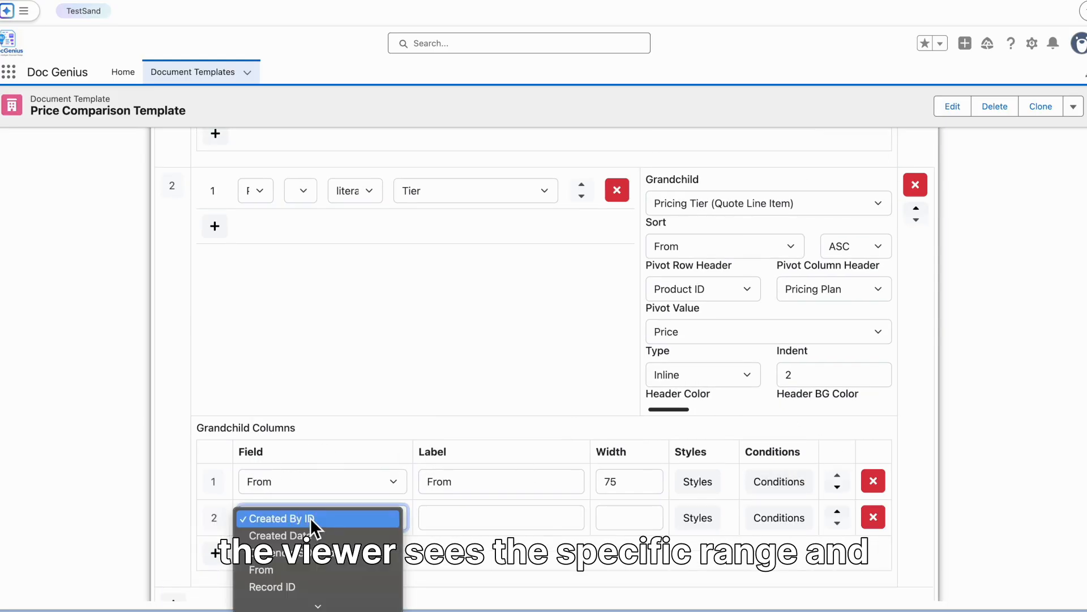
scroll(317, 584, "down", 3)
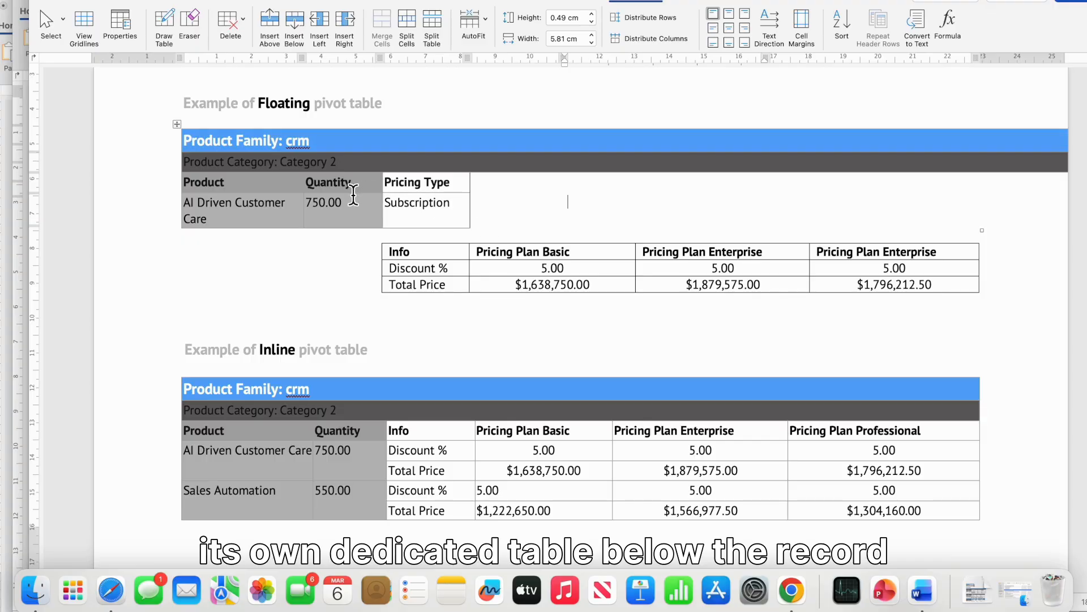
Compare the floating and inline pivot table examples in the Word document.
scroll(426, 358, "down", 3)
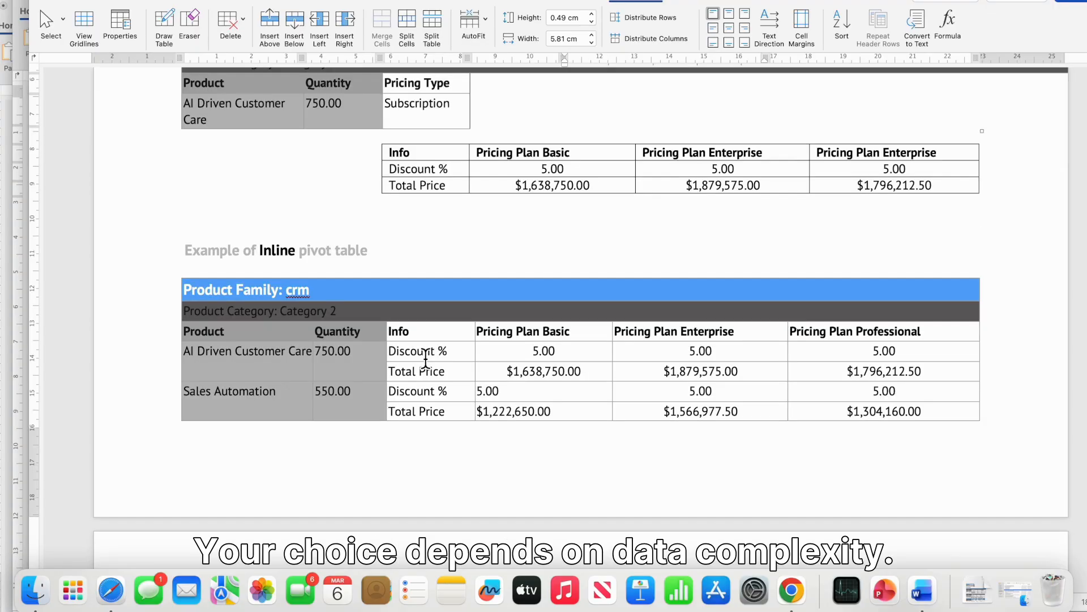